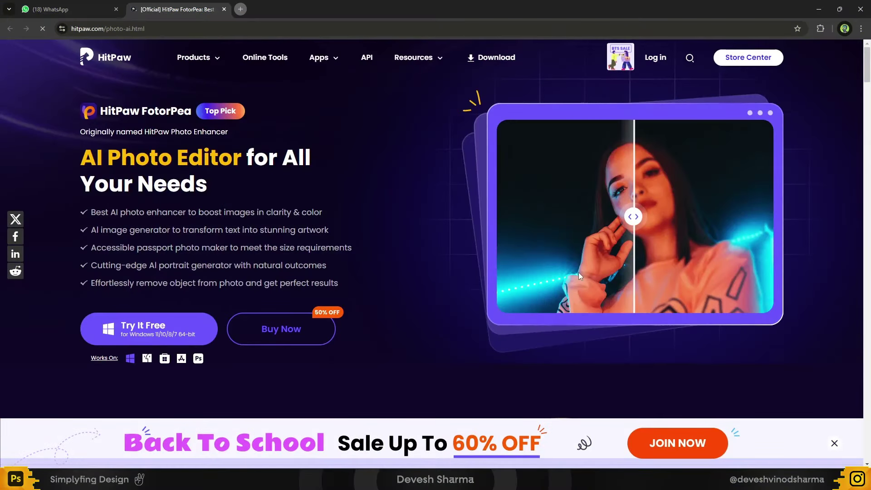
Start the free Windows installer download of HitPaw FotorPea with 'Try It Free'
{"action": "scroll", "coordinate": [412, 226], "scroll_direction": "down", "scroll_amount": 2}
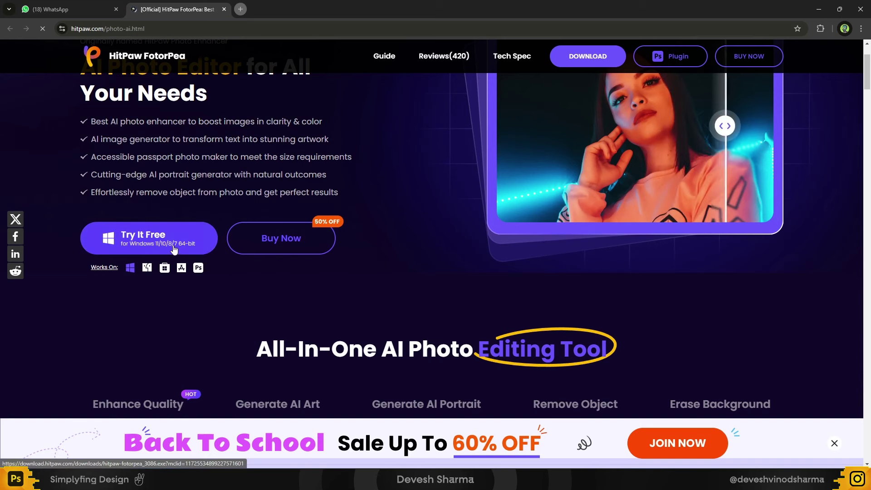
{"action": "left_click", "coordinate": [174, 247]}
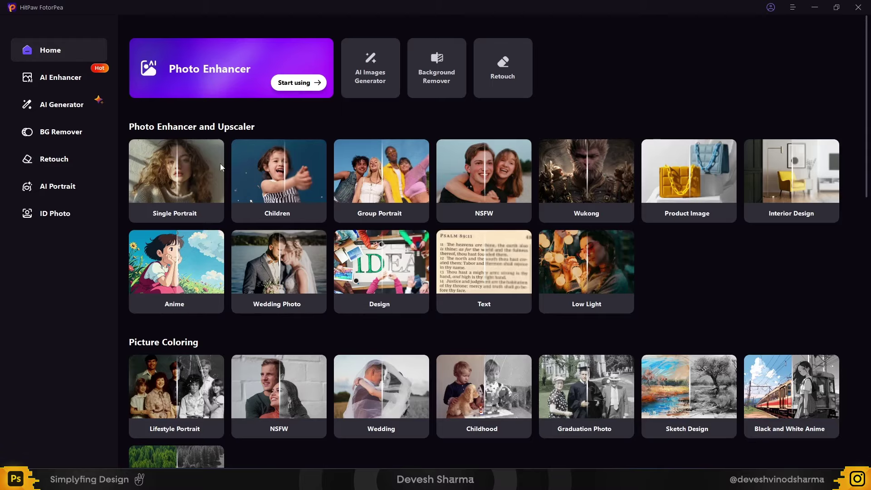
{"action": "scroll", "coordinate": [318, 204], "scroll_direction": "down", "scroll_amount": 2}
{"action": "scroll", "coordinate": [524, 271], "scroll_direction": "down", "scroll_amount": 6}
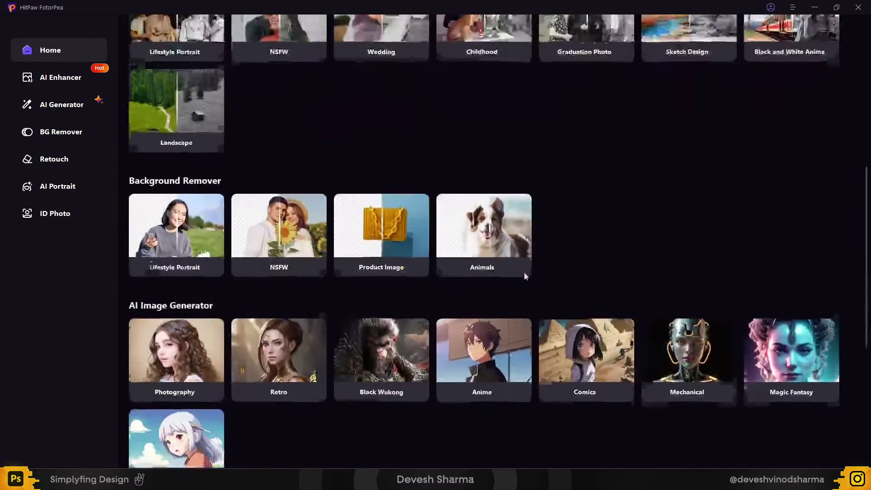
{"action": "scroll", "coordinate": [524, 271], "scroll_direction": "up", "scroll_amount": 4}
{"action": "scroll", "coordinate": [462, 268], "scroll_direction": "up", "scroll_amount": 5}
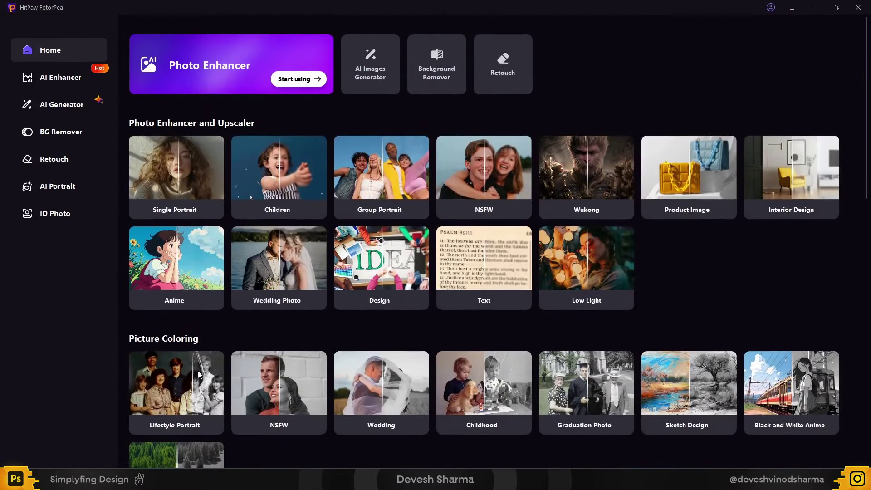
{"action": "scroll", "coordinate": [171, 64], "scroll_direction": "down", "scroll_amount": 5}
{"action": "scroll", "coordinate": [171, 62], "scroll_direction": "down", "scroll_amount": 2}
{"action": "scroll", "coordinate": [578, 215], "scroll_direction": "up", "scroll_amount": 2}
{"action": "scroll", "coordinate": [638, 380], "scroll_direction": "up", "scroll_amount": 4}
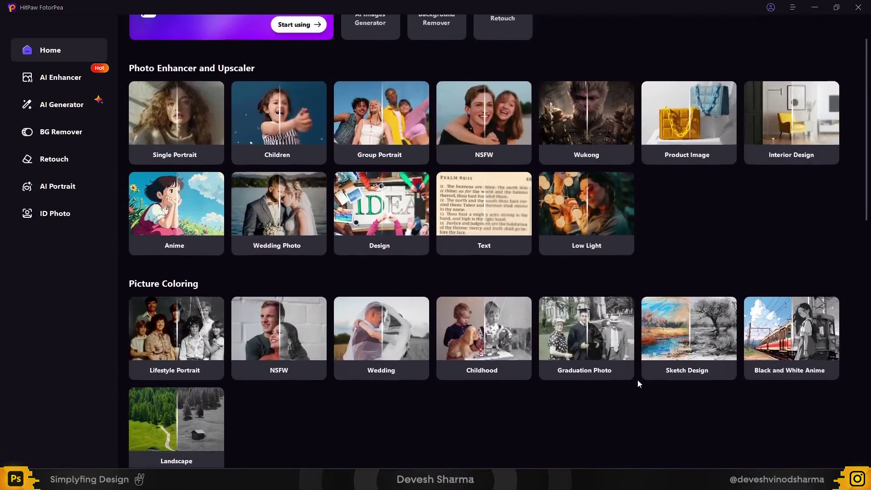
{"action": "scroll", "coordinate": [528, 390], "scroll_direction": "up", "scroll_amount": 1}
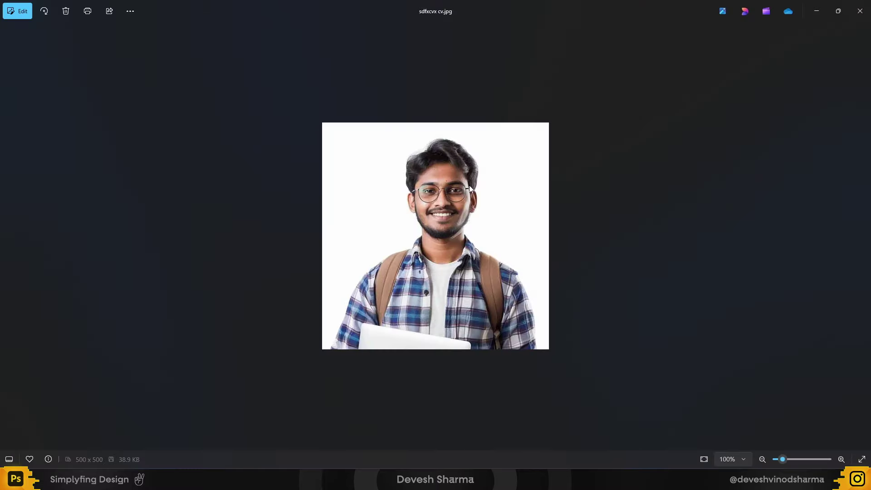
{"action": "scroll", "coordinate": [482, 206], "scroll_direction": "up", "scroll_amount": 2}
{"action": "scroll", "coordinate": [484, 218], "scroll_direction": "up", "scroll_amount": 3}
{"action": "scroll", "coordinate": [486, 234], "scroll_direction": "up", "scroll_amount": 3}
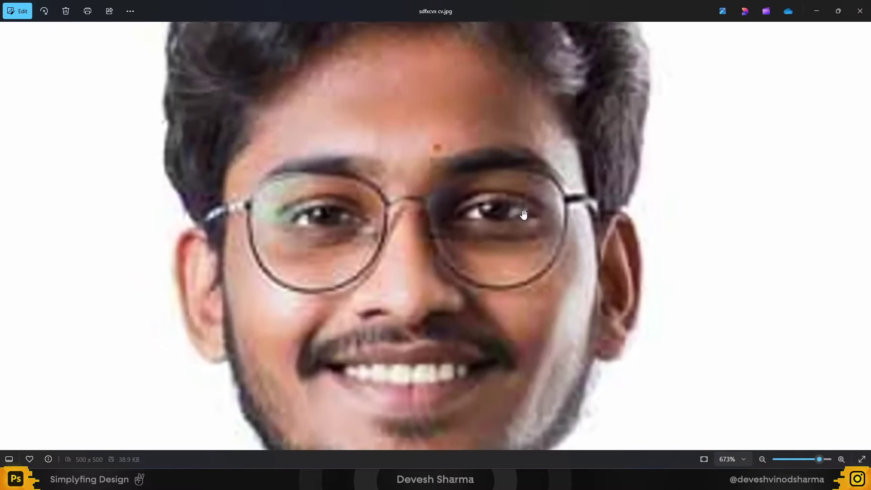
{"action": "scroll", "coordinate": [490, 251], "scroll_direction": "up", "scroll_amount": 2}
{"action": "scroll", "coordinate": [537, 357], "scroll_direction": "down", "scroll_amount": 5}
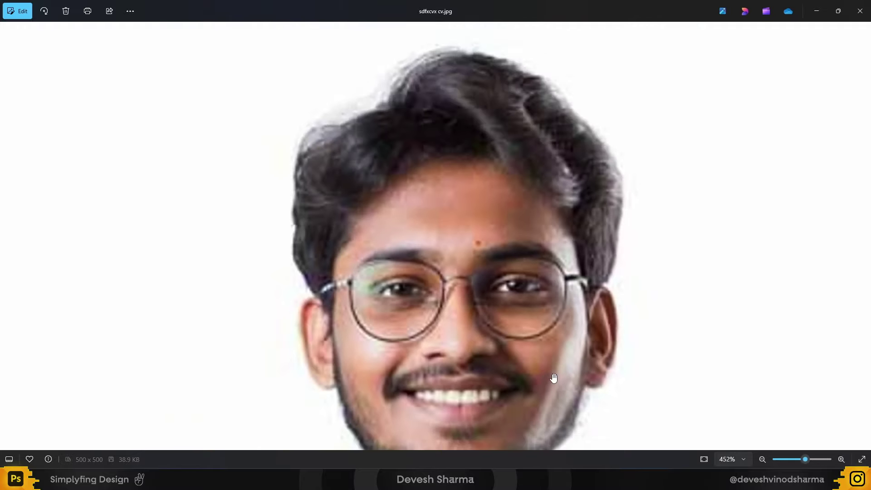
{"action": "scroll", "coordinate": [552, 381], "scroll_direction": "down", "scroll_amount": 4}
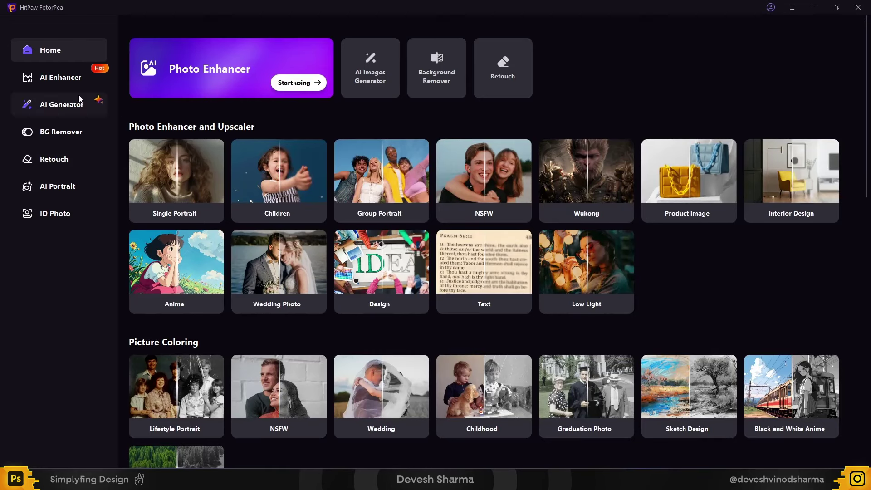
Load the 500×500 portrait from File Explorer into the AI Enhancer
{"action": "left_click", "coordinate": [66, 85]}
{"action": "key", "text": "alt+Tab"}
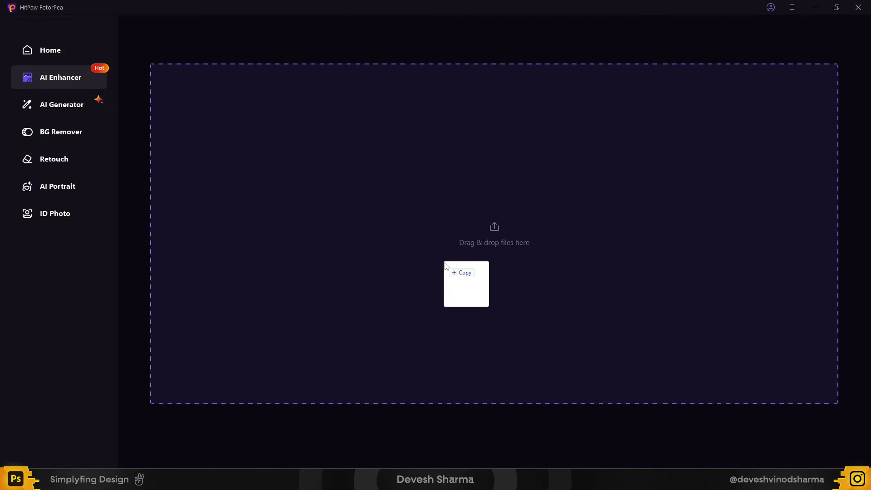
{"action": "left_click_drag", "start_coordinate": [181, 136], "coordinate": [476, 273]}
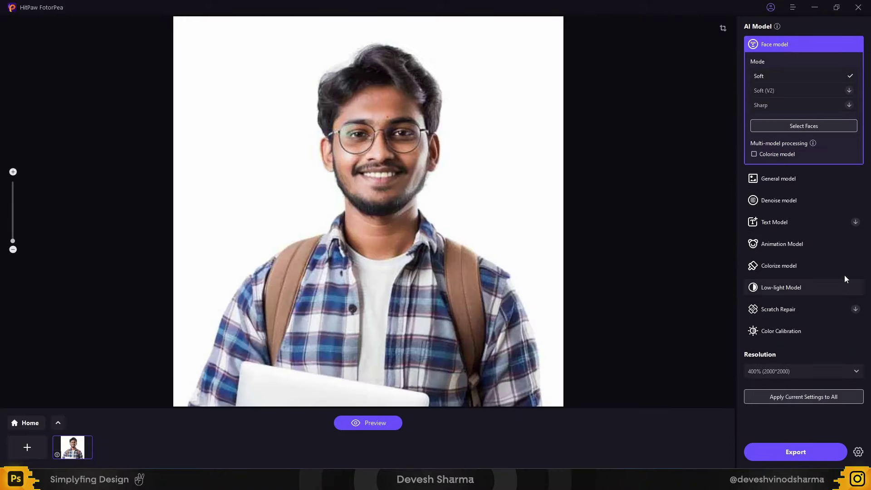
Export a General-model enhancement at 2000×2000 and open the before/after comparison
{"action": "left_click", "coordinate": [771, 179]}
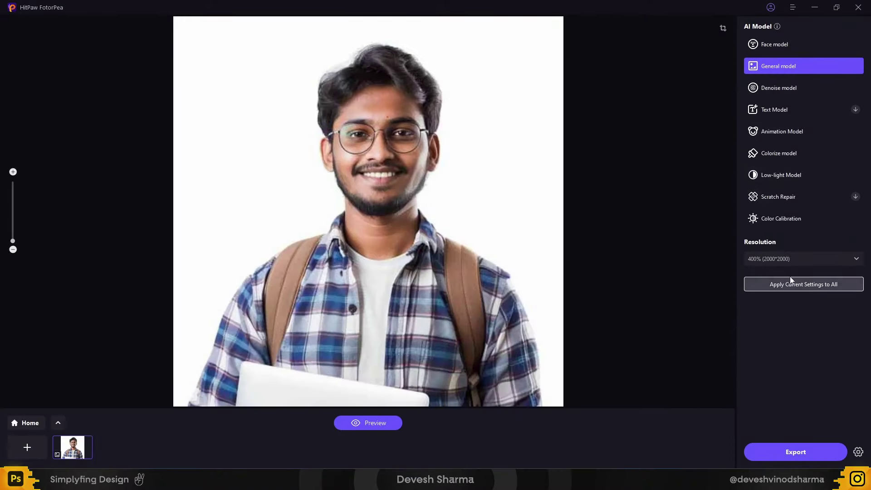
{"action": "left_click", "coordinate": [788, 263]}
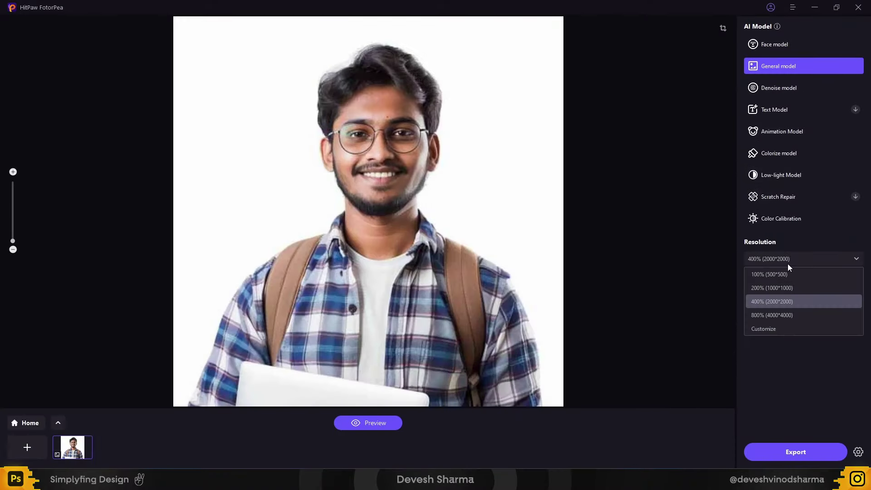
{"action": "left_click", "coordinate": [795, 454]}
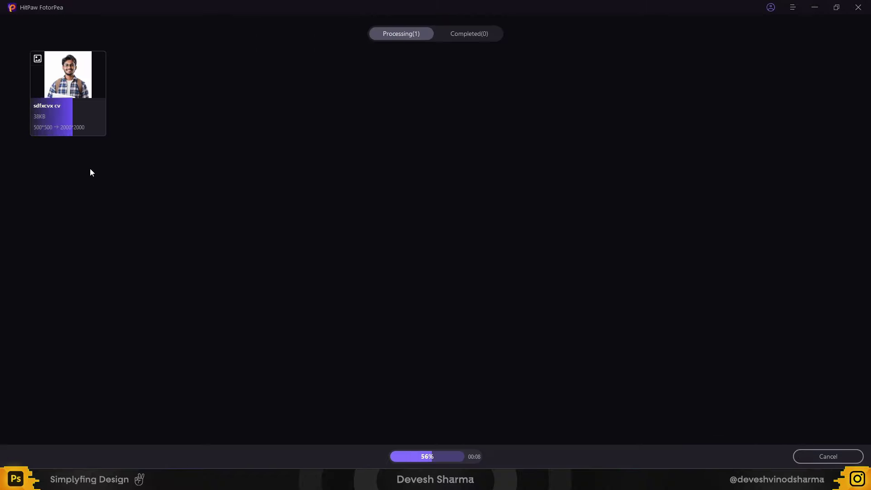
{"action": "left_click", "coordinate": [60, 143]}
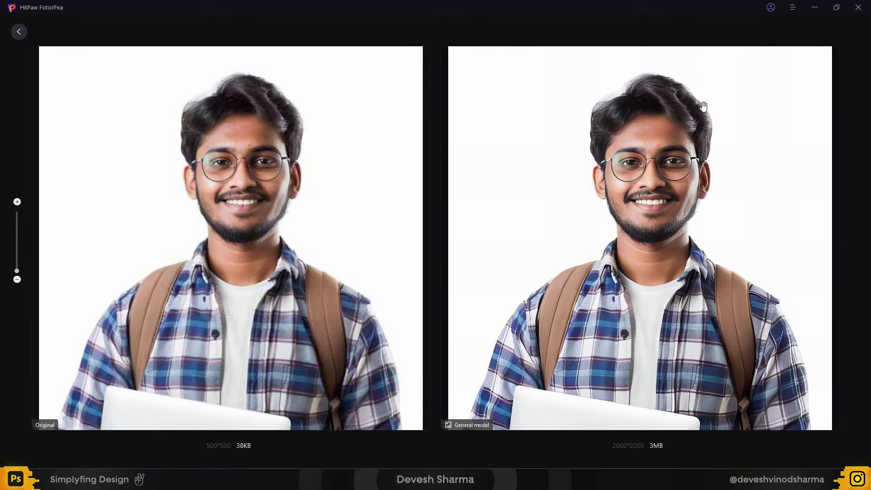
Zoom in on the faces in the comparison view, then zoom back out
{"action": "scroll", "coordinate": [663, 106], "scroll_direction": "up", "scroll_amount": 5}
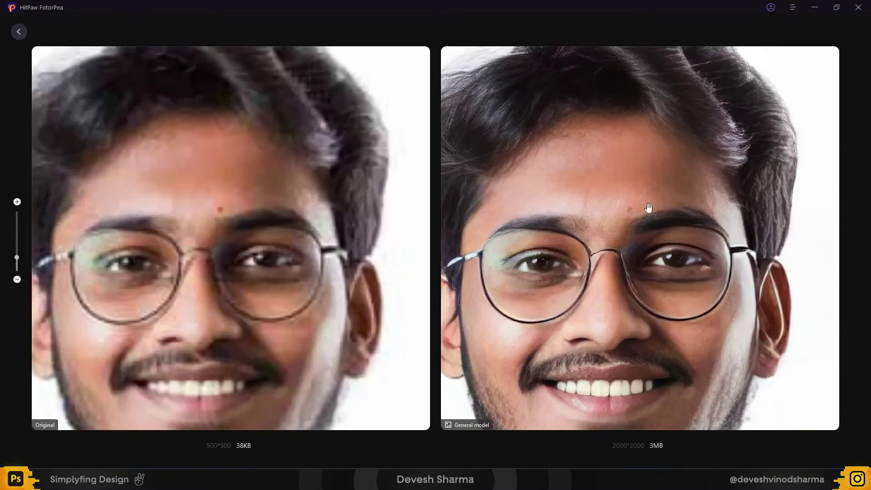
{"action": "scroll", "coordinate": [674, 169], "scroll_direction": "down", "scroll_amount": 2}
{"action": "scroll", "coordinate": [675, 168], "scroll_direction": "down", "scroll_amount": 3}
{"action": "scroll", "coordinate": [666, 249], "scroll_direction": "down", "scroll_amount": 2}
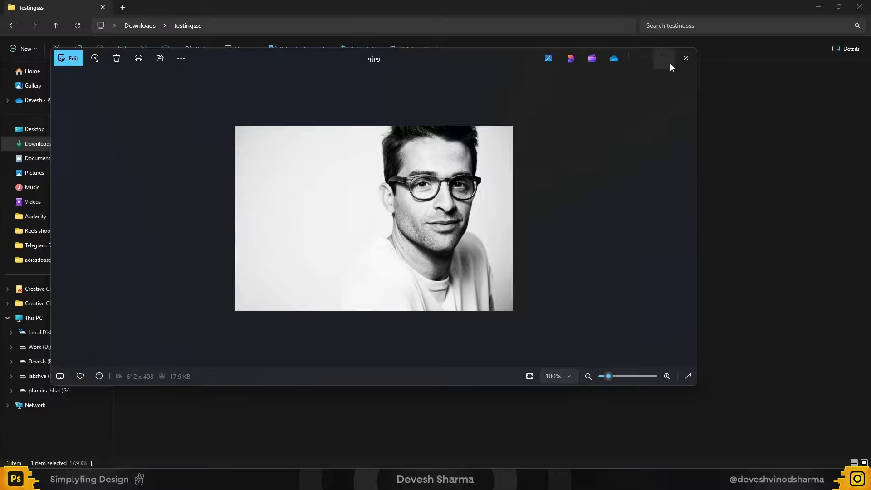
Maximize the q.jpg viewer, zoom in and out, then close it and return to FotorPea
{"action": "left_click", "coordinate": [665, 58]}
{"action": "scroll", "coordinate": [516, 288], "scroll_direction": "up", "scroll_amount": 3}
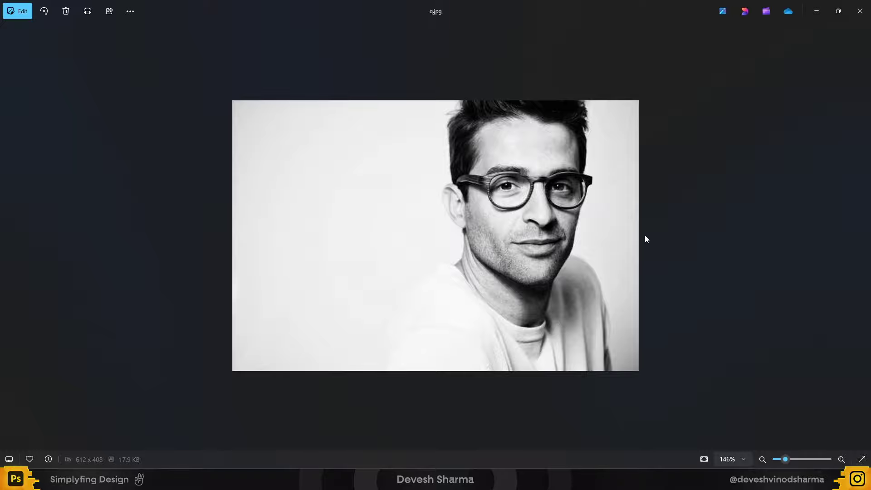
{"action": "scroll", "coordinate": [550, 226], "scroll_direction": "up", "scroll_amount": 3}
{"action": "scroll", "coordinate": [549, 226], "scroll_direction": "down", "scroll_amount": 3}
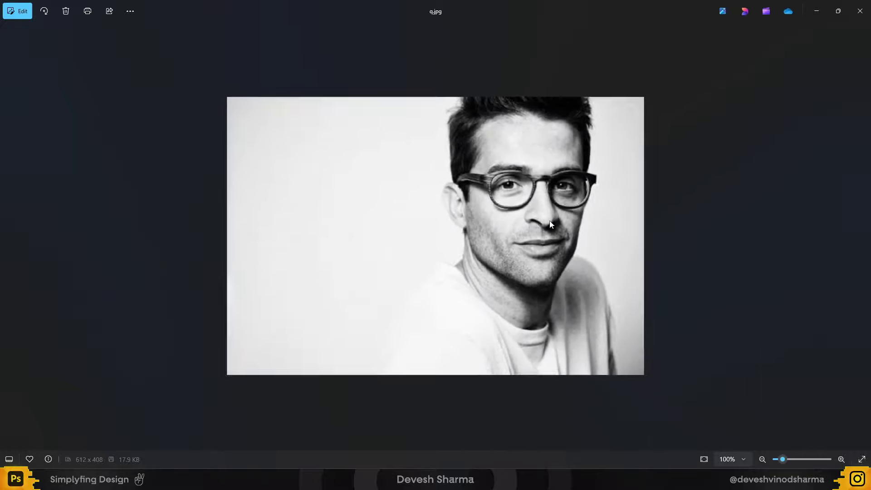
{"action": "scroll", "coordinate": [547, 225], "scroll_direction": "down", "scroll_amount": 2}
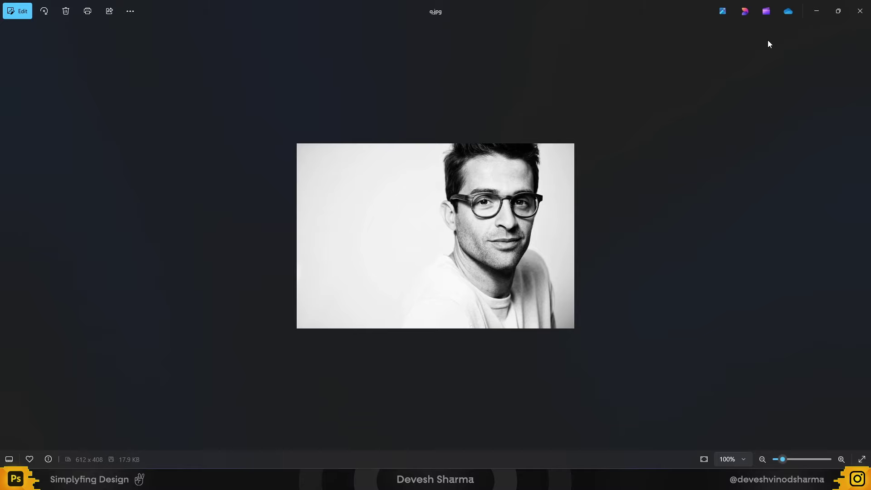
{"action": "key", "text": "Escape"}
{"action": "key", "text": "alt+Tab"}
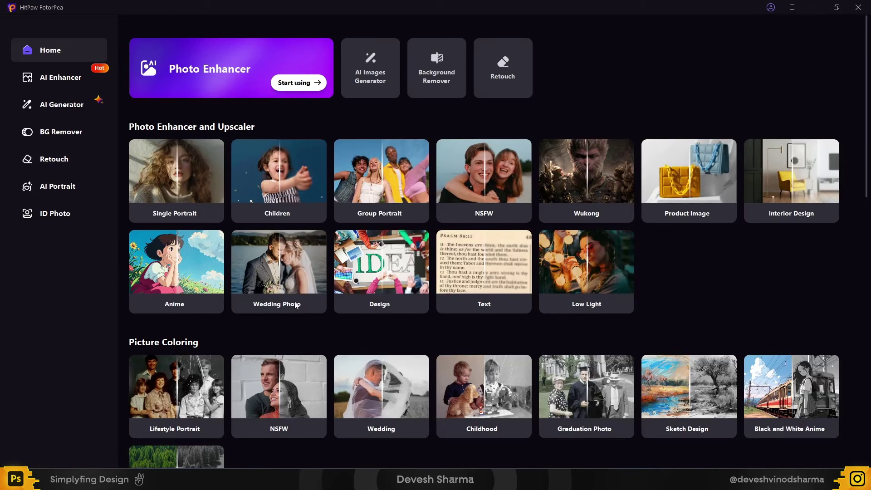
Open the black-and-white q.jpg portrait in Picture Coloring and zoom into the colorized preview
{"action": "left_click", "coordinate": [281, 403]}
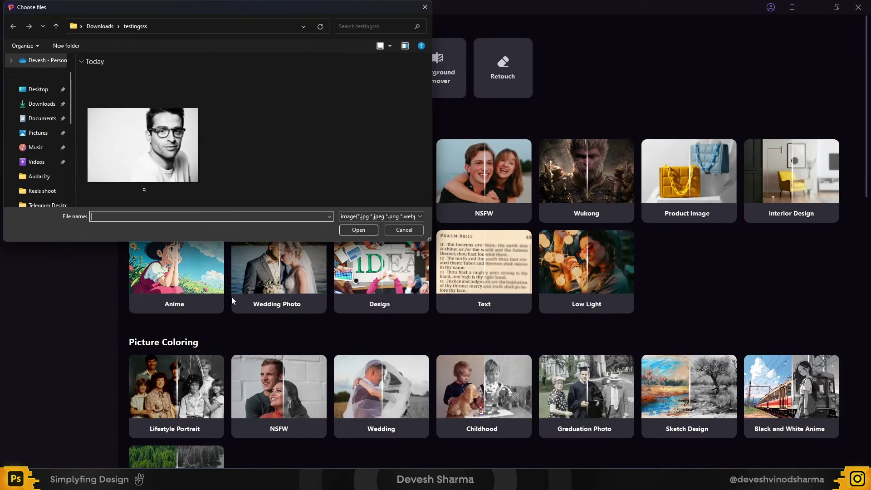
{"action": "double_click", "coordinate": [156, 144]}
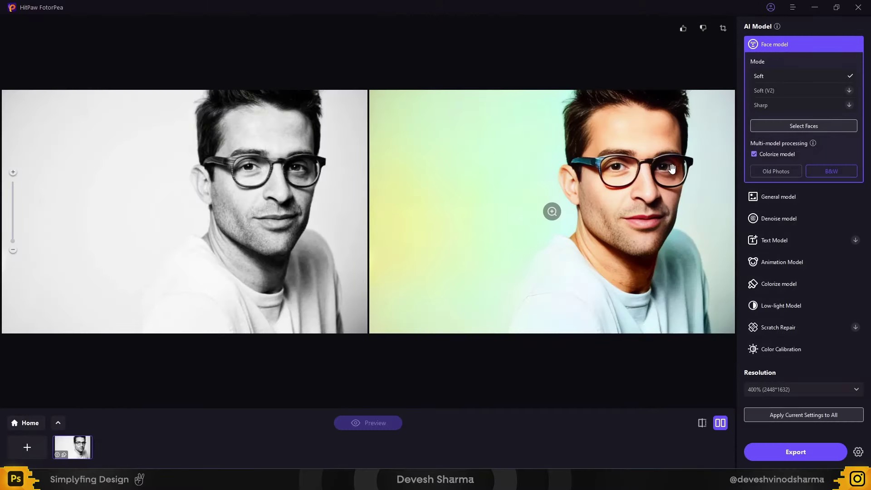
{"action": "scroll", "coordinate": [556, 192], "scroll_direction": "up", "scroll_amount": 2}
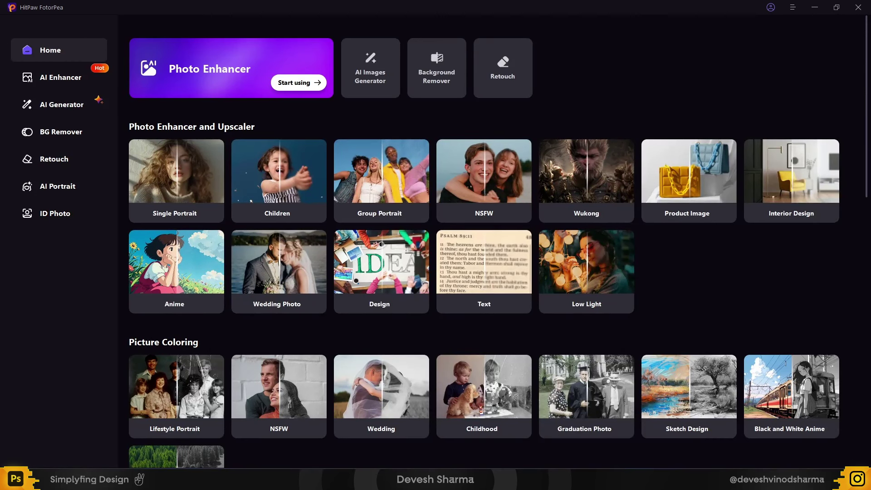
Open the golfer photo 'ds' in the Lifestyle Portrait background remover
{"action": "scroll", "coordinate": [865, 225], "scroll_direction": "down", "scroll_amount": 3}
{"action": "scroll", "coordinate": [864, 228], "scroll_direction": "down", "scroll_amount": 7}
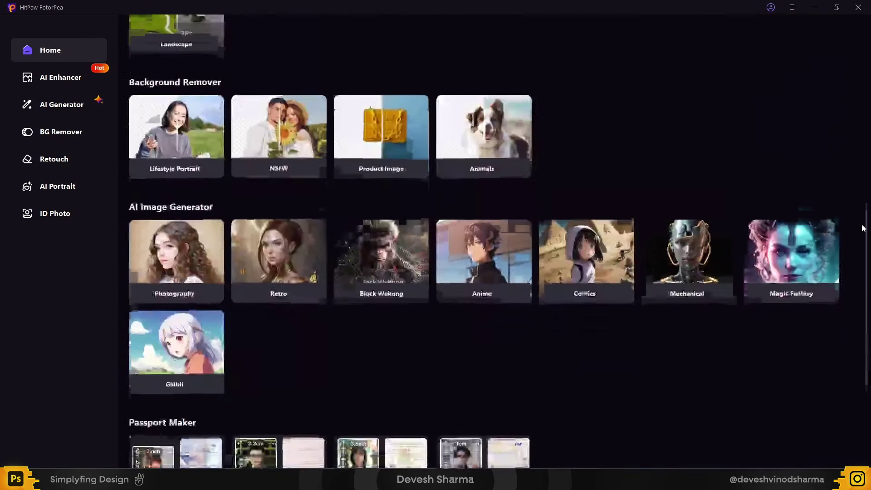
{"action": "scroll", "coordinate": [864, 229], "scroll_direction": "up", "scroll_amount": 4}
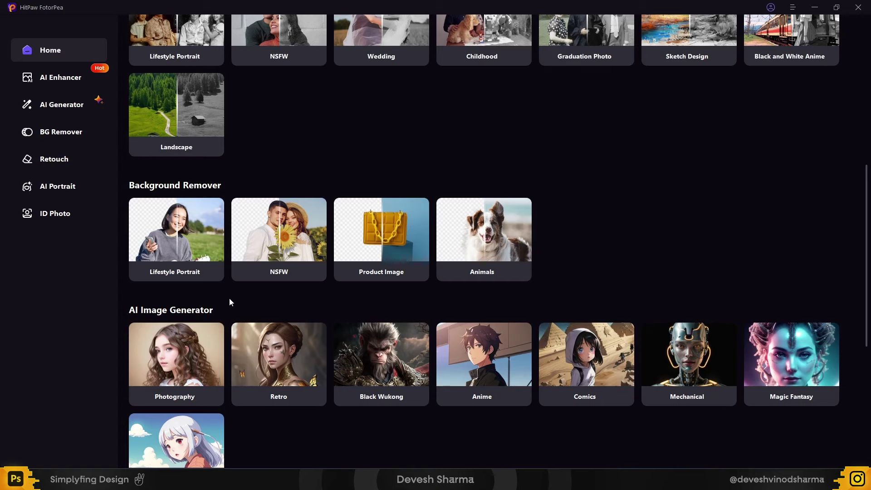
{"action": "left_click", "coordinate": [174, 226]}
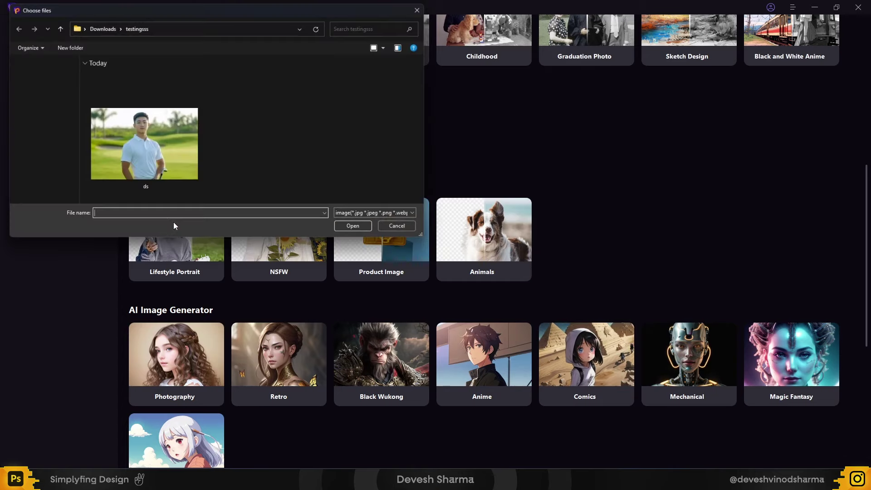
{"action": "double_click", "coordinate": [156, 144]}
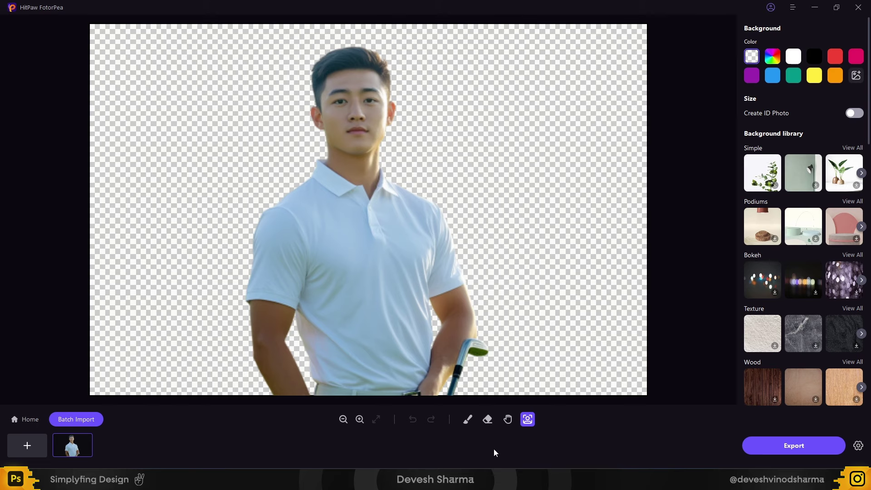
Undo an accidental move of the cutout, then switch to AI Generator
{"action": "left_click", "coordinate": [356, 156]}
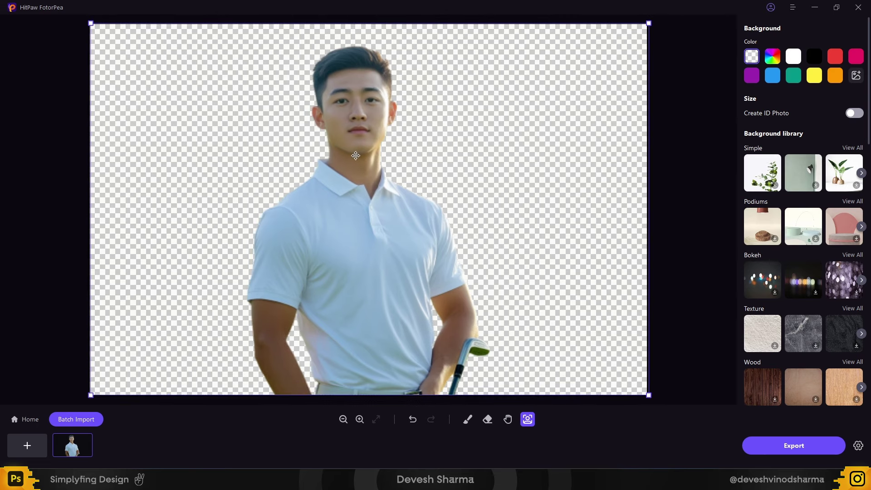
{"action": "key", "text": "ctrl+z"}
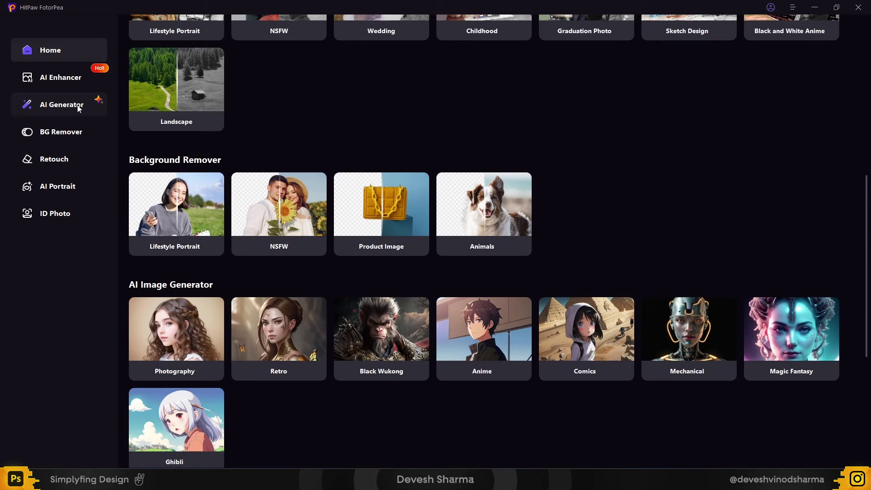
{"action": "left_click", "coordinate": [79, 107]}
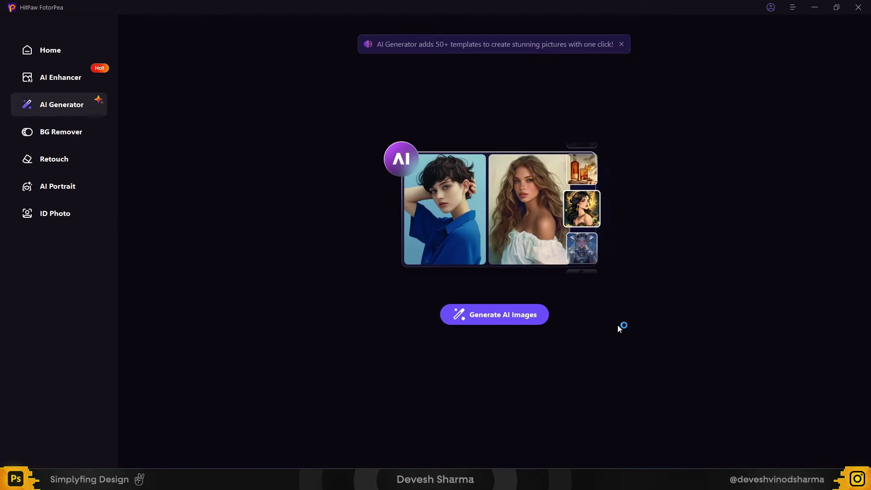
Choose the Disney template, paste the Mickey Mouse figurine prompt, and generate the images
{"action": "left_click", "coordinate": [507, 318]}
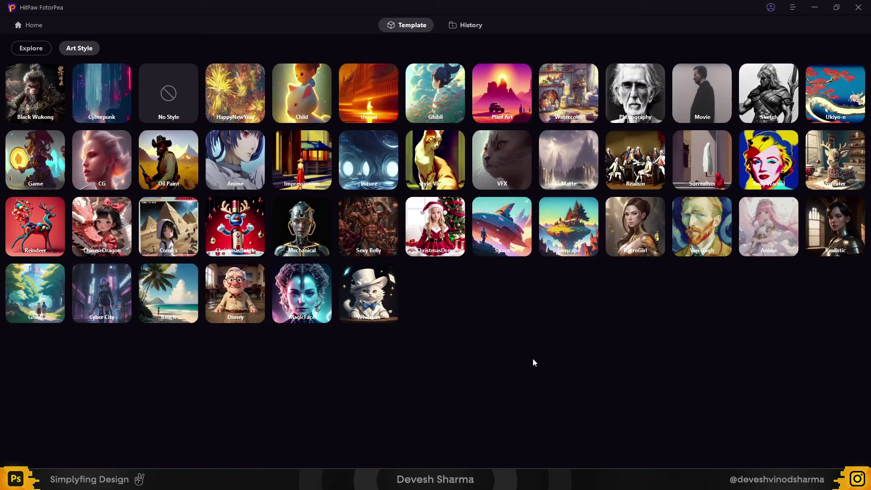
{"action": "left_click", "coordinate": [236, 312]}
{"action": "left_click", "coordinate": [800, 97]}
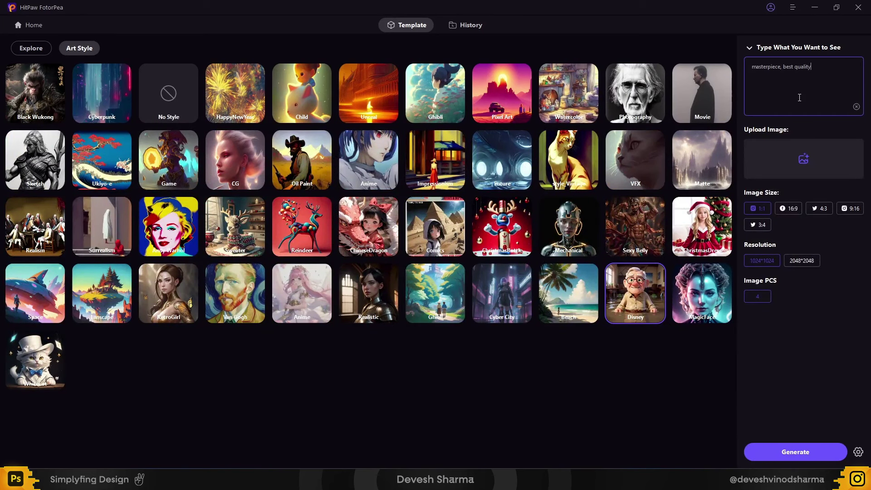
{"action": "type", "text": "masterpiece, best qualityA high-quality Mickey Mouse figurine standing with his hips slightly pushed back, on a white background"}
{"action": "key", "text": "ctrl+a"}
{"action": "type", "text": "masterpiece, best qualityA high-quality Mickey Mouse figurine standing with his hips slightly pushed back, on a white background"}
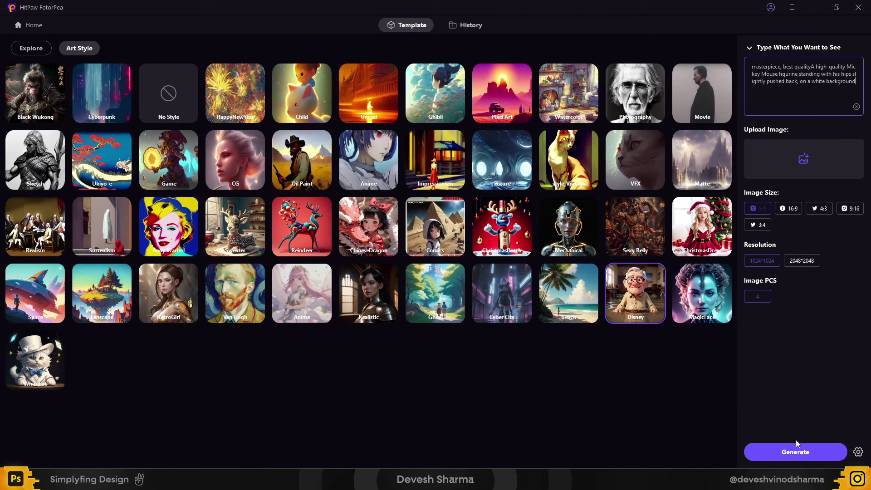
{"action": "left_click", "coordinate": [794, 452]}
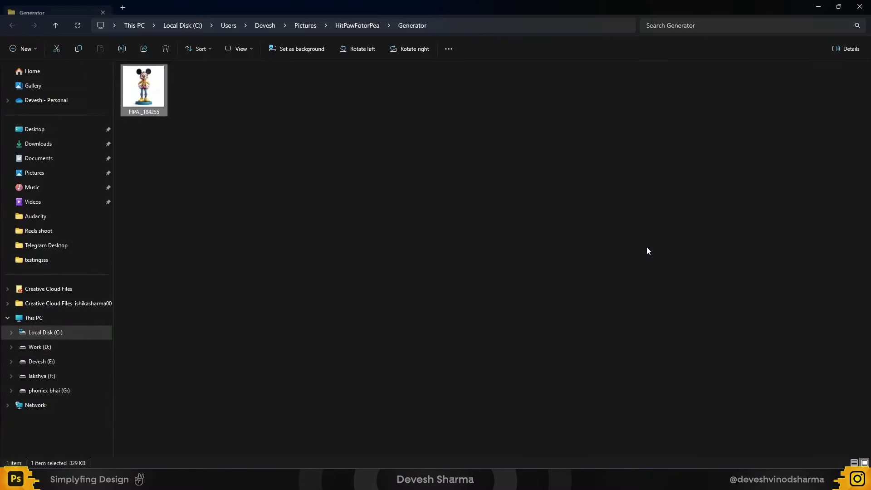
Close the File Explorer window showing the Generator folder
{"action": "left_click", "coordinate": [860, 7]}
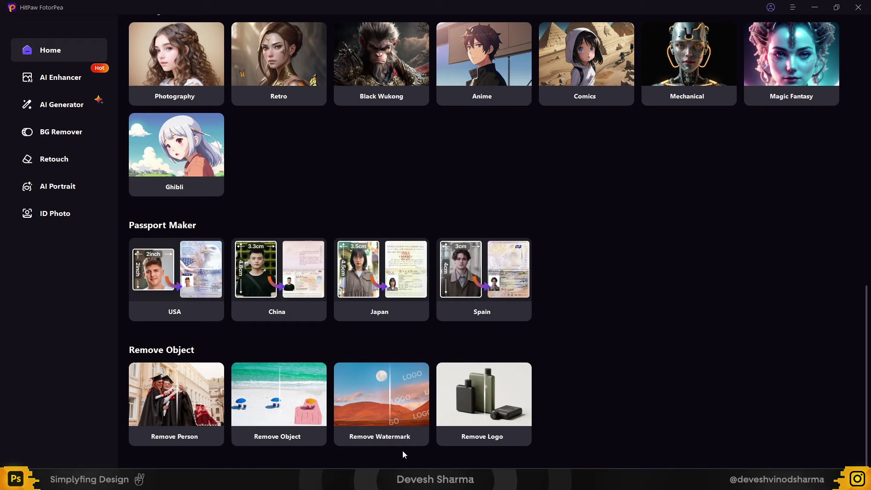
Brush out the Storyblocks logo in the hikers photo with Remove Watermark and preview the result
{"action": "left_click", "coordinate": [391, 396]}
{"action": "double_click", "coordinate": [168, 147]}
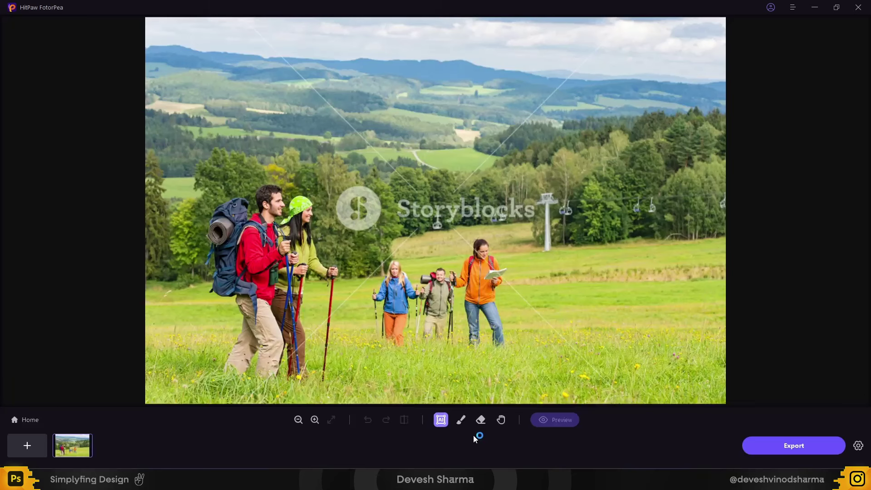
{"action": "left_click_drag", "start_coordinate": [345, 199], "coordinate": [509, 209]}
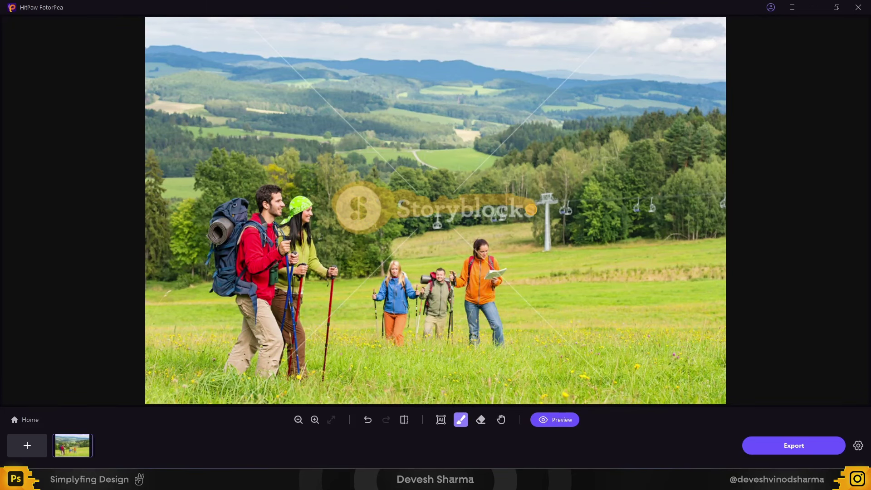
{"action": "left_click", "coordinate": [561, 421]}
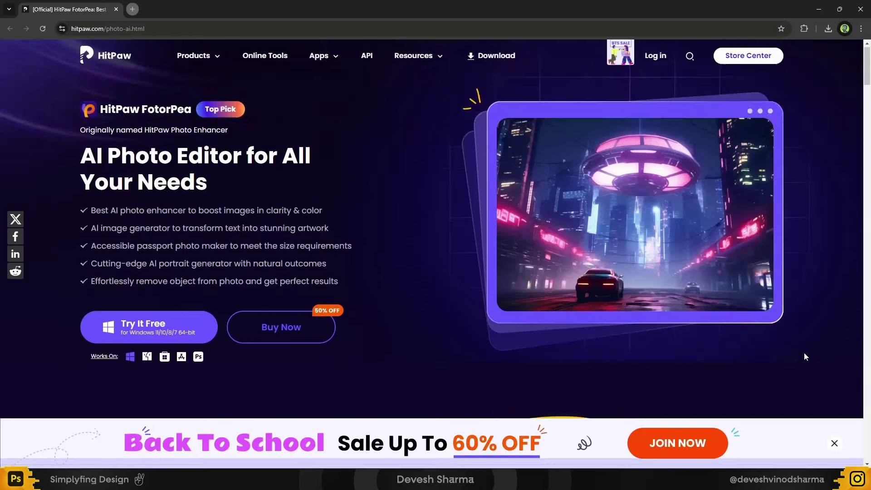
{"action": "scroll", "coordinate": [807, 352], "scroll_direction": "down", "scroll_amount": 5}
{"action": "scroll", "coordinate": [807, 351], "scroll_direction": "down", "scroll_amount": 5}
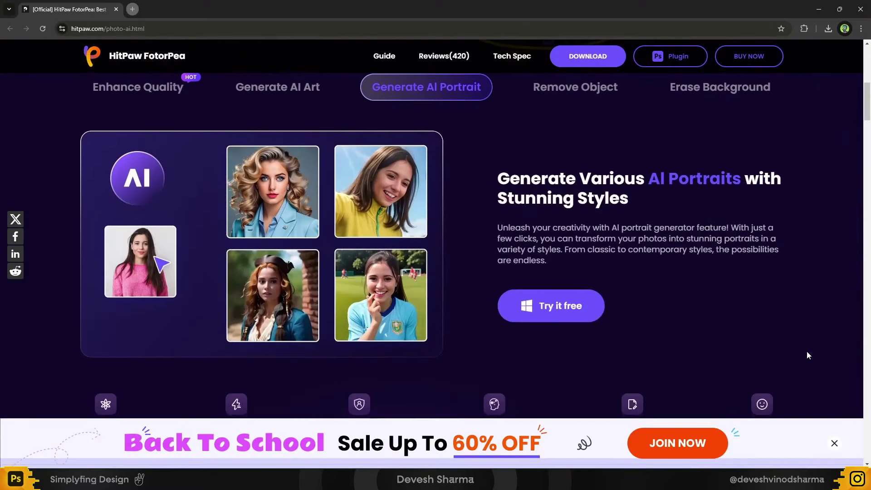
{"action": "scroll", "coordinate": [807, 355], "scroll_direction": "down", "scroll_amount": 5}
{"action": "scroll", "coordinate": [808, 355], "scroll_direction": "down", "scroll_amount": 5}
{"action": "scroll", "coordinate": [808, 355], "scroll_direction": "down", "scroll_amount": 2}
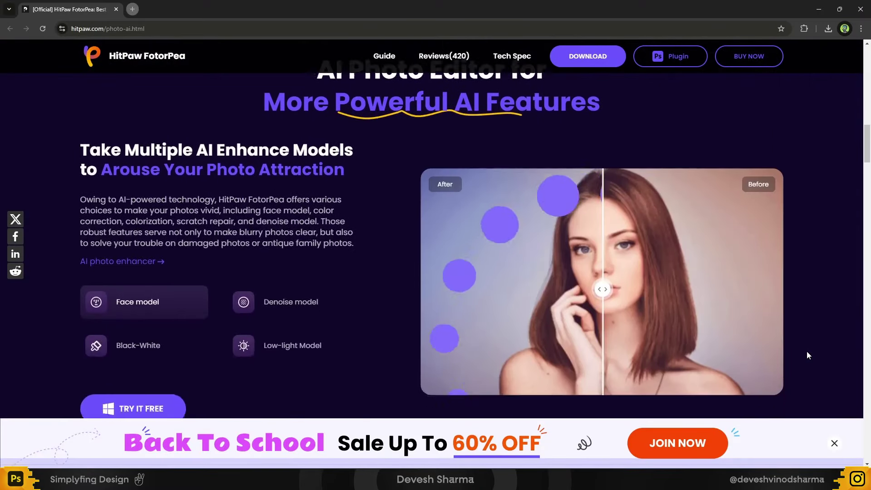